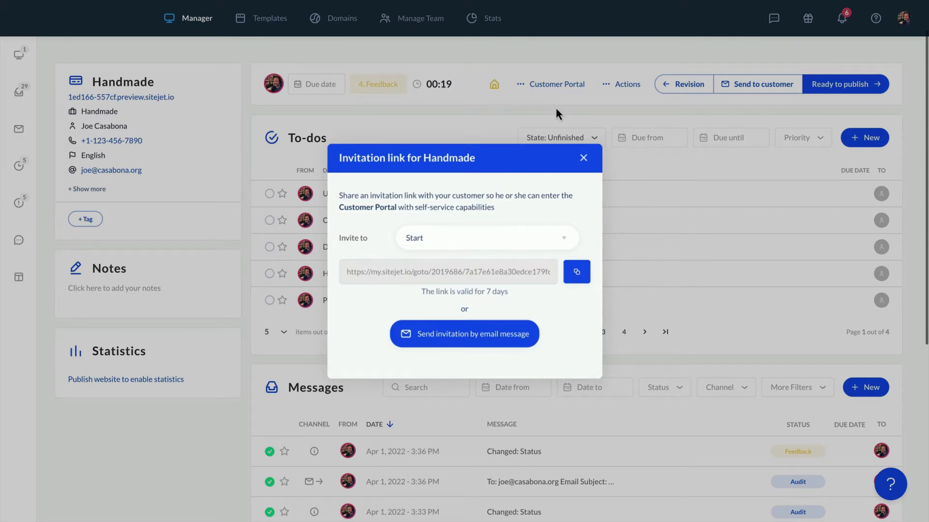
# Dismiss the Handmade invitation link and go to the customer Feedback page from Customer Portal
pyautogui.click(557, 110)
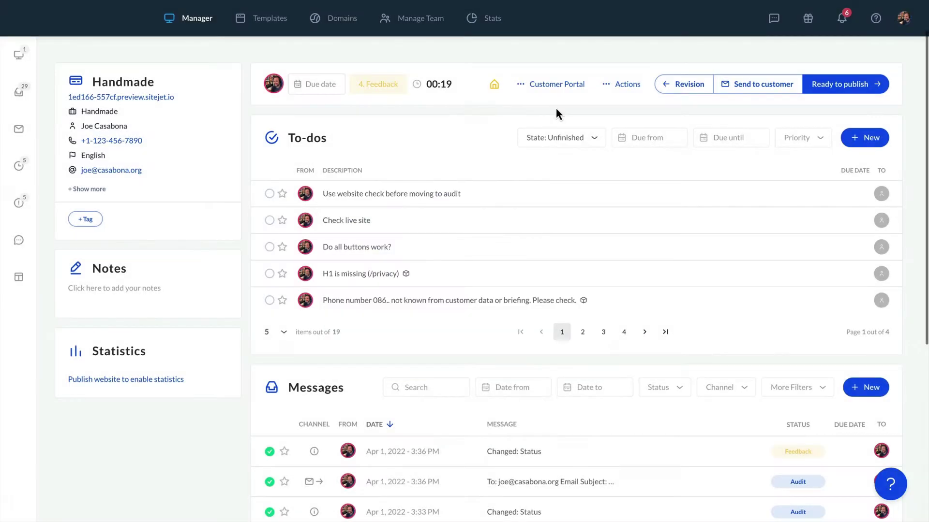
pyautogui.click(557, 87)
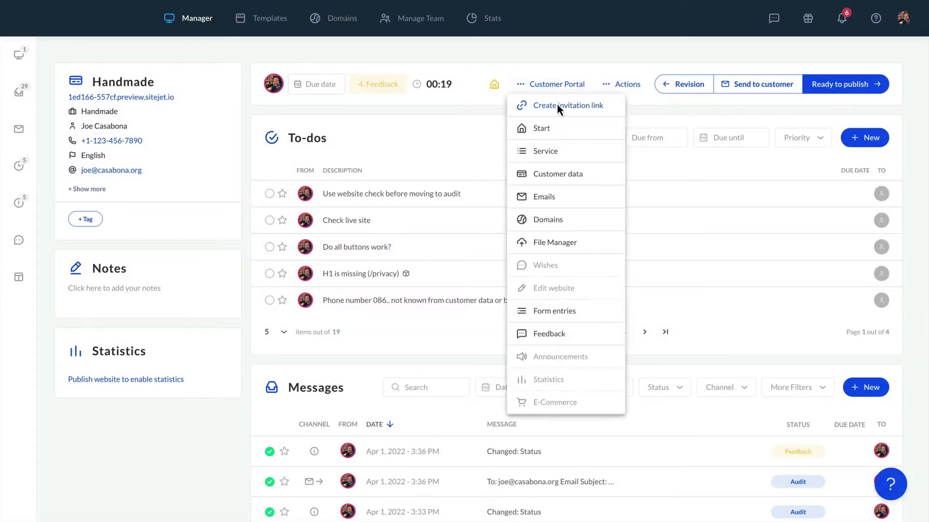
pyautogui.click(561, 343)
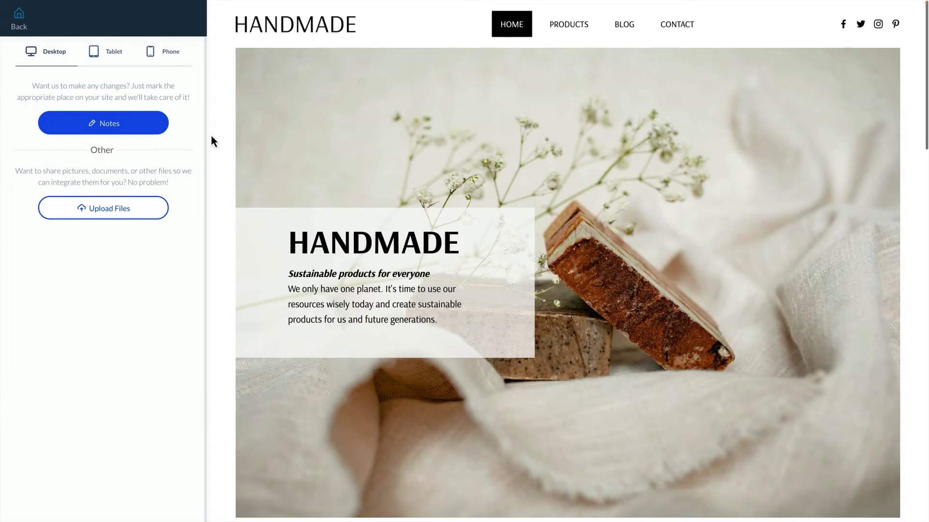
# Start note-marking mode and select the All Products button in the Products section
pyautogui.click(163, 131)
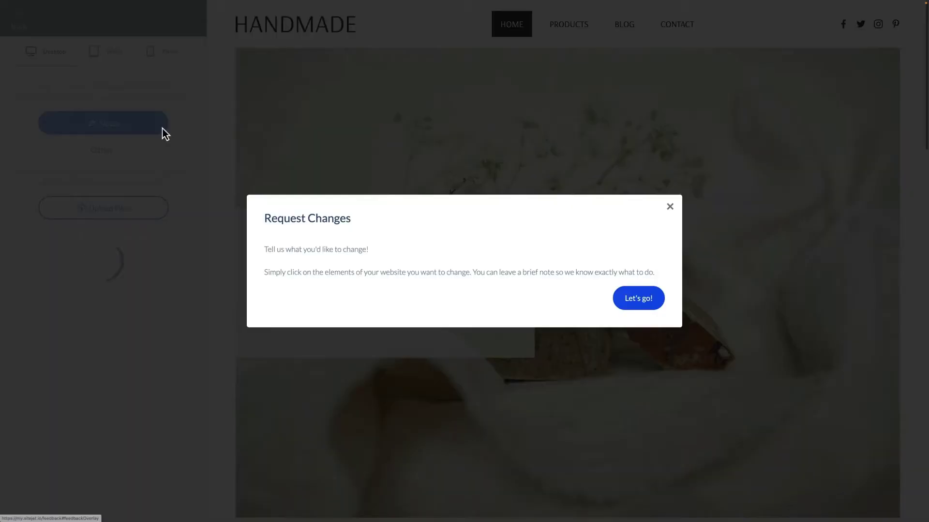
pyautogui.click(631, 308)
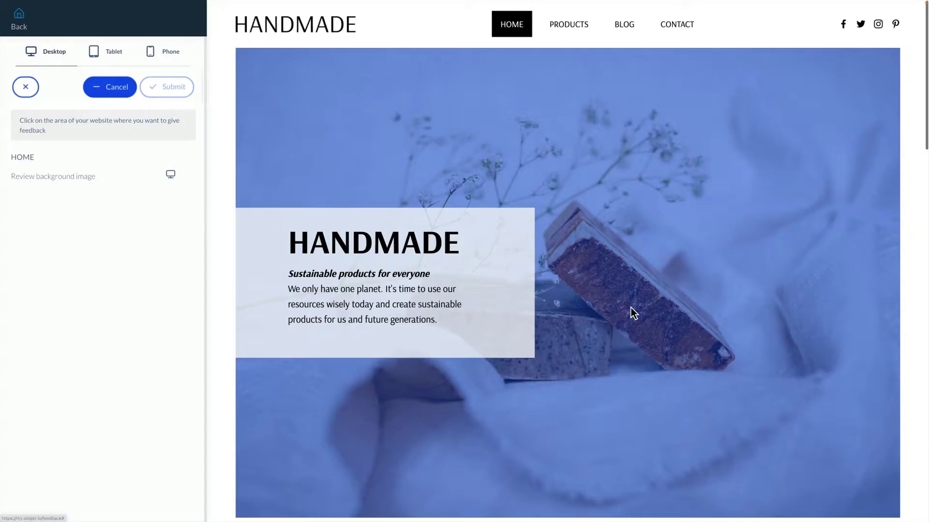
pyautogui.scroll(-7, 630, 308)
pyautogui.scroll(-3, 631, 308)
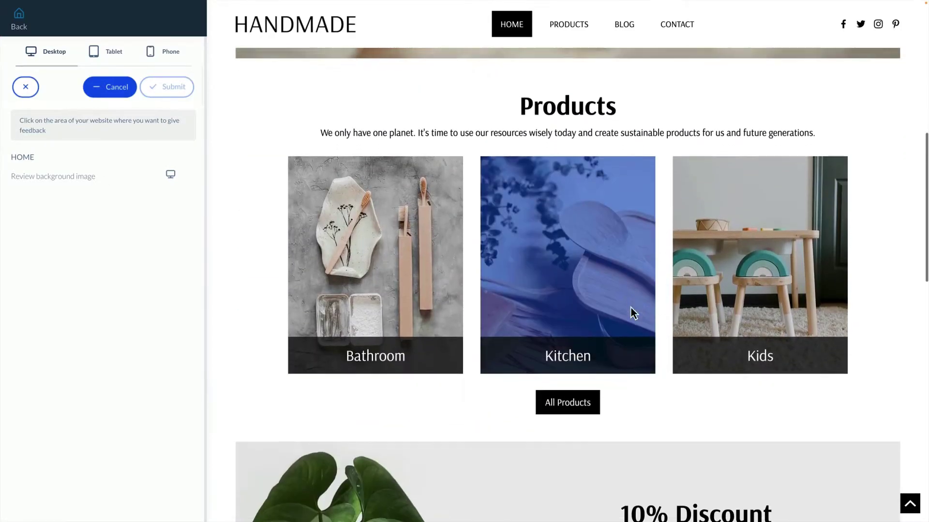
pyautogui.click(585, 367)
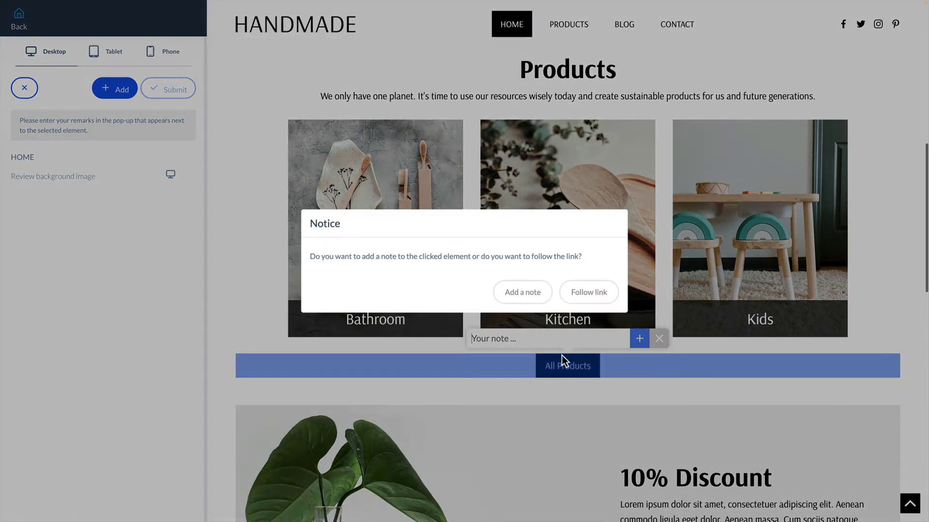
# Add the note 'Please make this button a little bigger (font and width)' to All Products
pyautogui.click(503, 293)
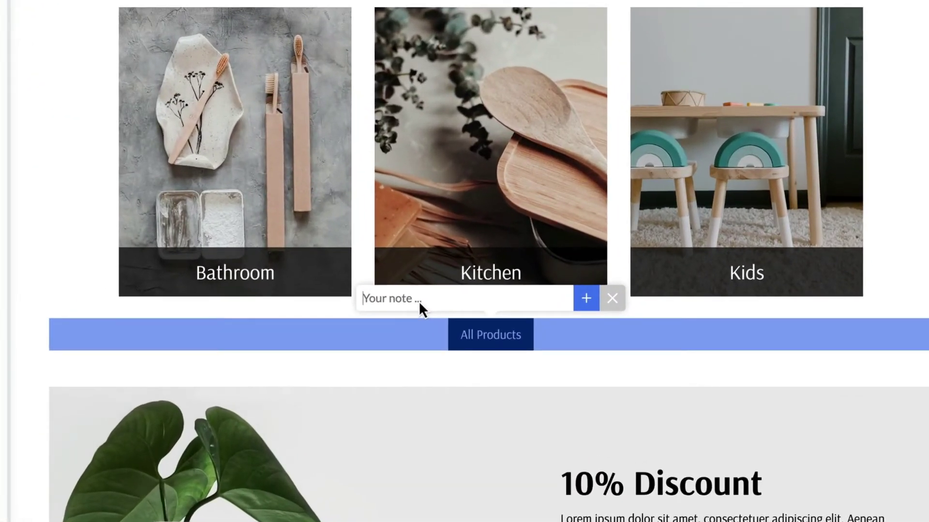
pyautogui.click(435, 307)
pyautogui.write('Please make this button a little bigger (font and width)')
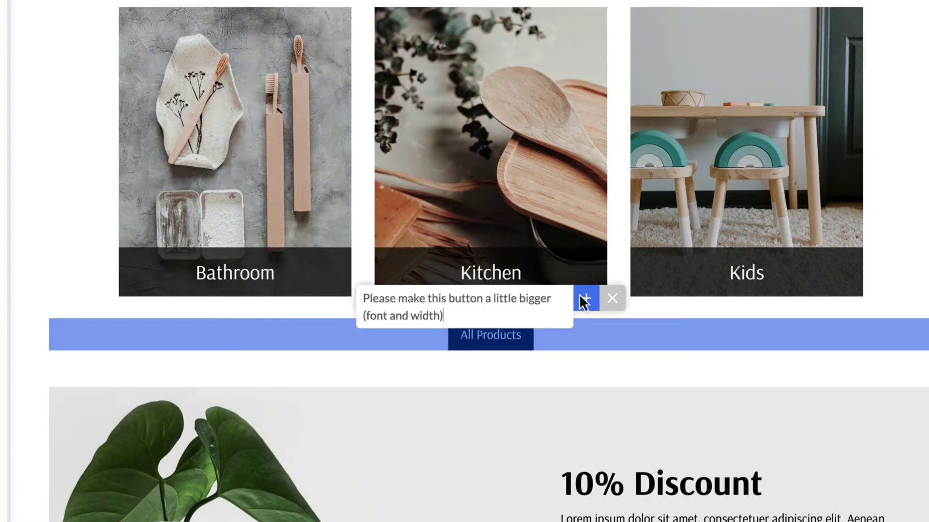
pyautogui.click(583, 299)
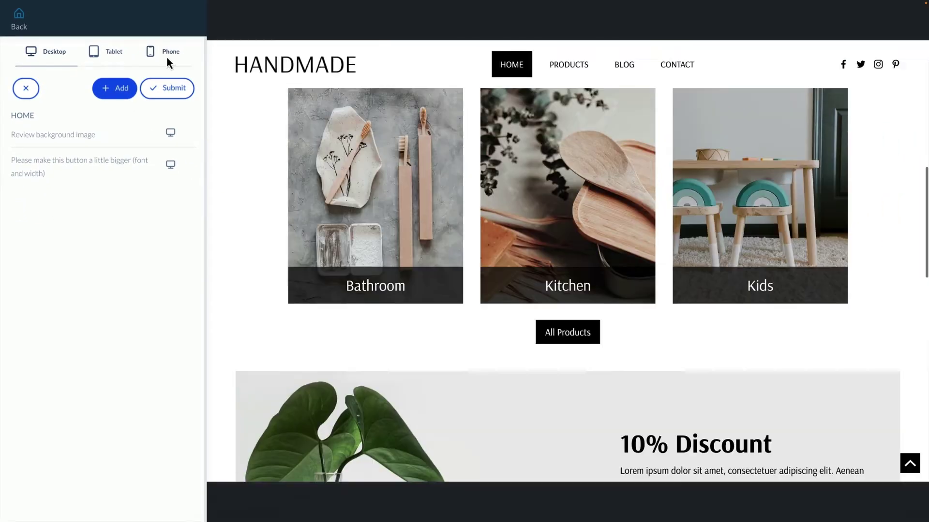
# In the phone layout, note 'Please make these logos smaller on phone' on the Reuse & Recyle logos
pyautogui.click(167, 59)
pyautogui.scroll(-8, 489, 278)
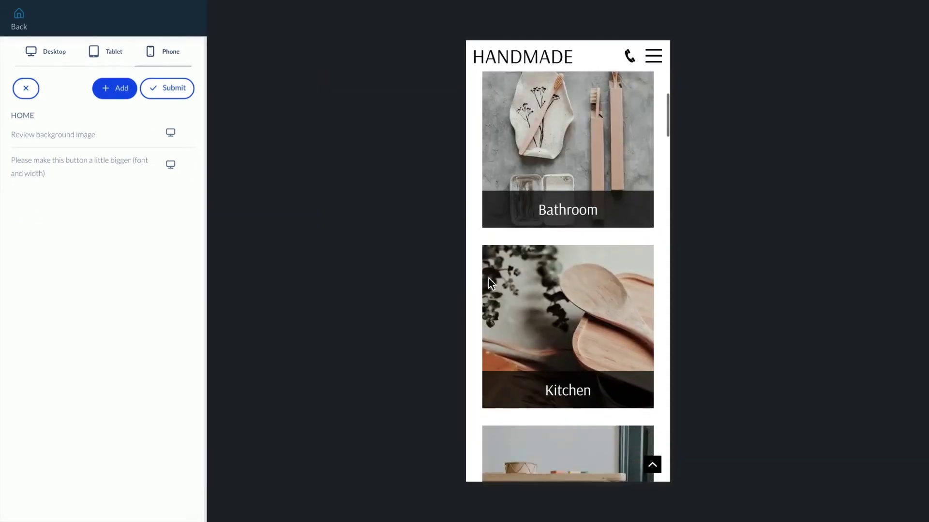
pyautogui.scroll(-8, 488, 280)
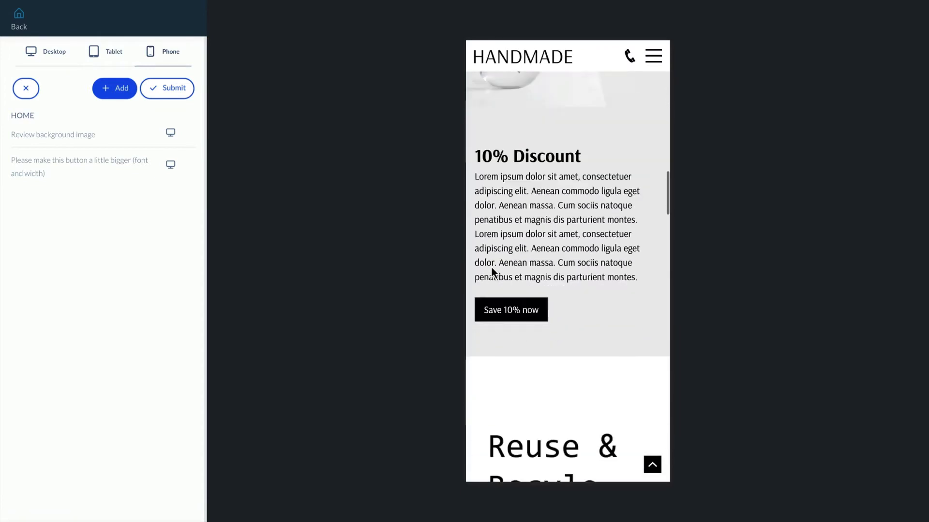
pyautogui.click(183, 99)
pyautogui.click(584, 225)
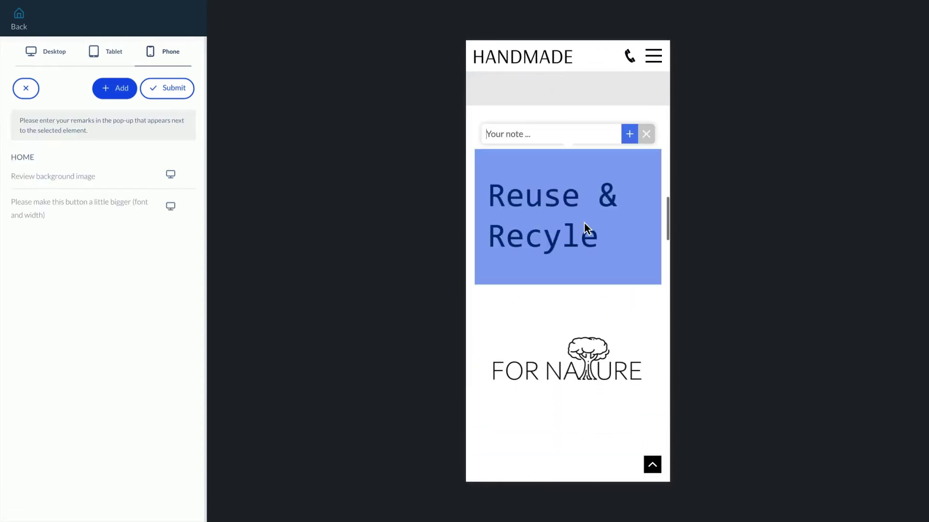
pyautogui.write('Please make these logos smaller on phone')
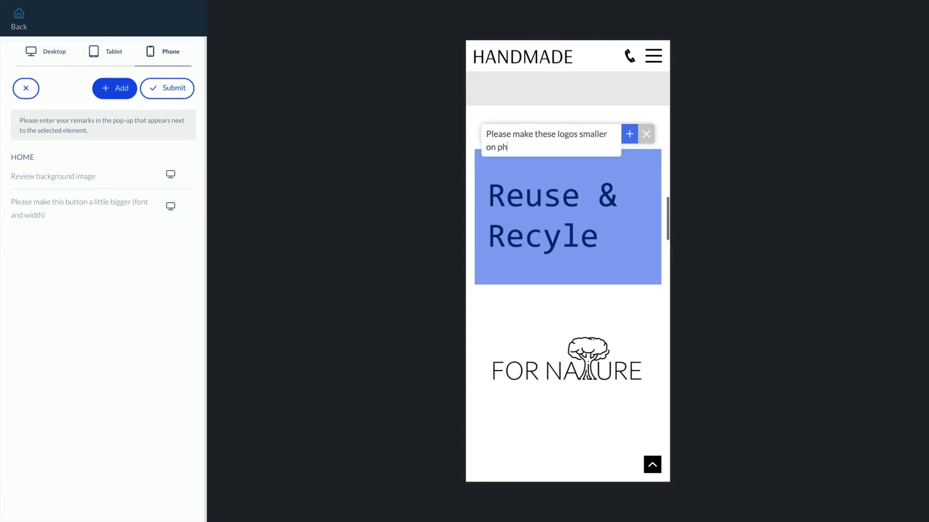
pyautogui.click(629, 135)
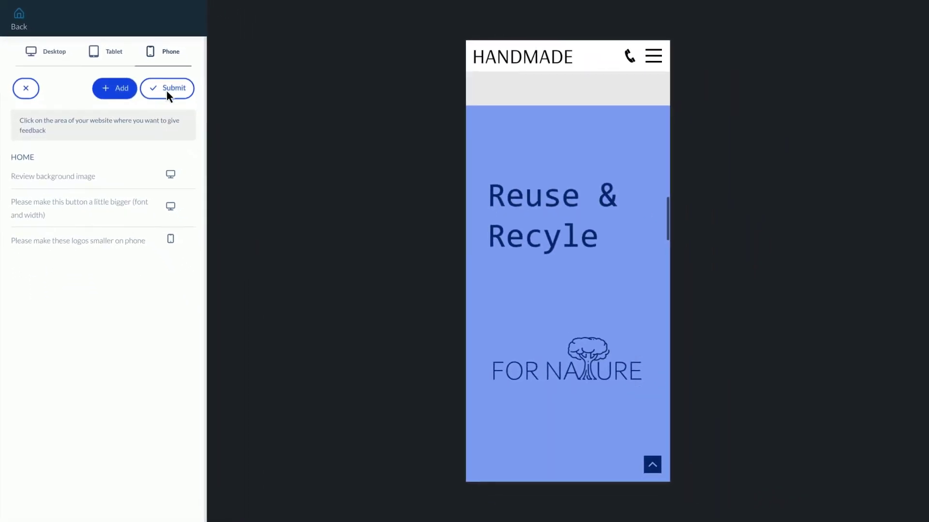
# Submit all feedback notes, dismiss the confirmation and leave the feedback view
pyautogui.click(166, 90)
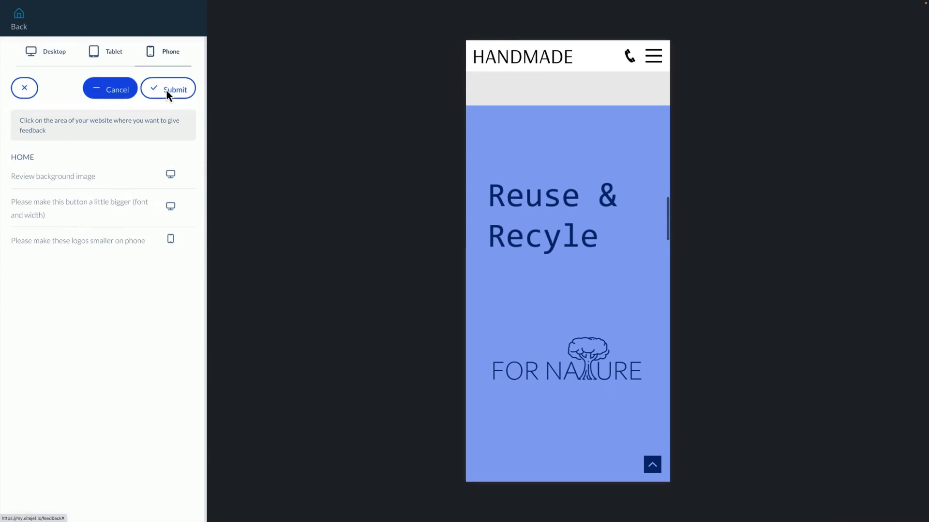
pyautogui.click(643, 290)
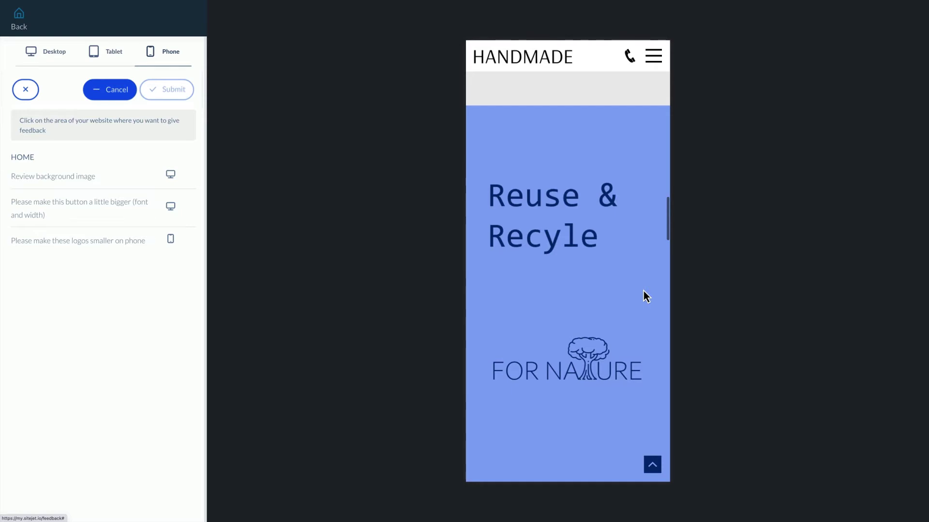
pyautogui.click(23, 21)
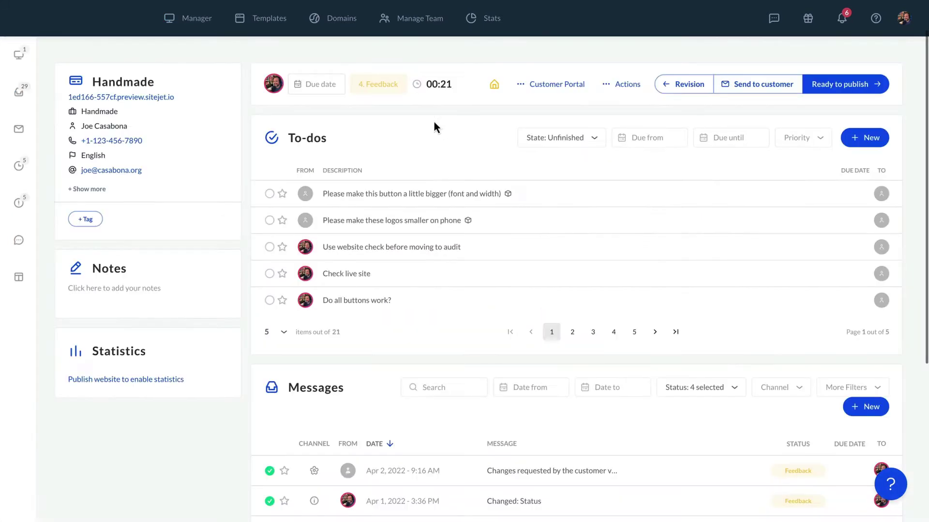
# Change the project status from 4. Feedback to 5. Revision and save
pyautogui.click(393, 91)
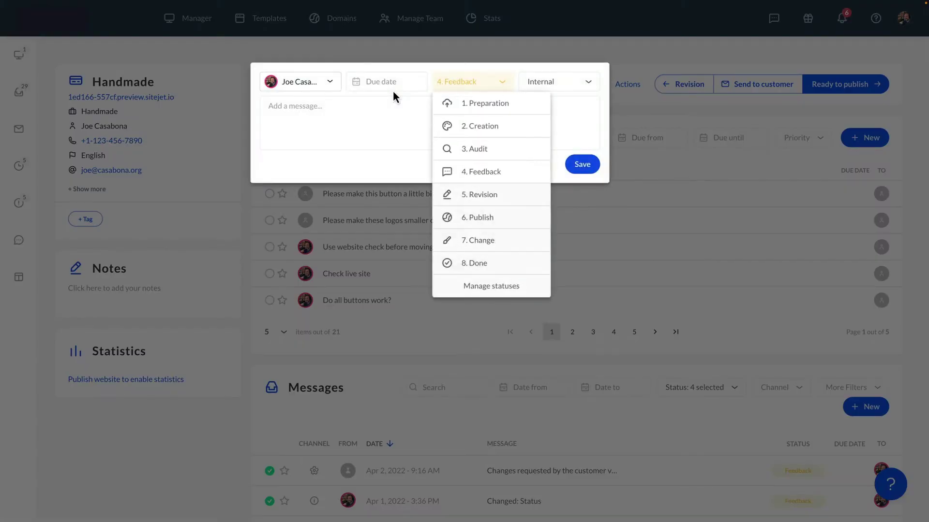
pyautogui.click(479, 195)
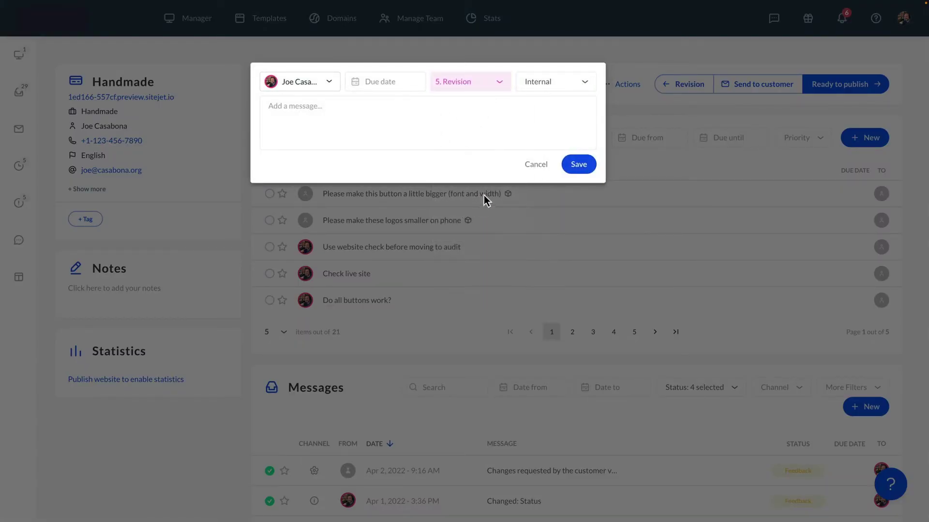
pyautogui.click(582, 168)
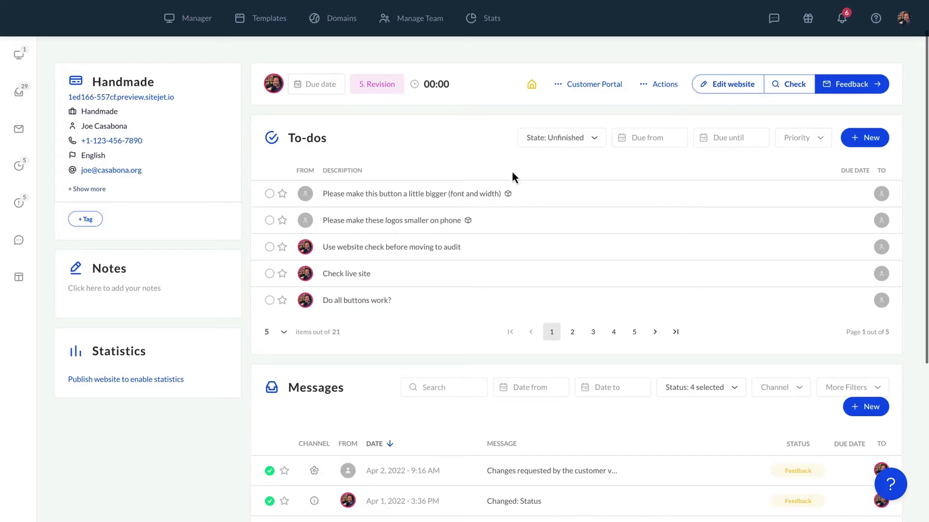
# Set the All Products button to size XL with 30 % width
pyautogui.click(509, 196)
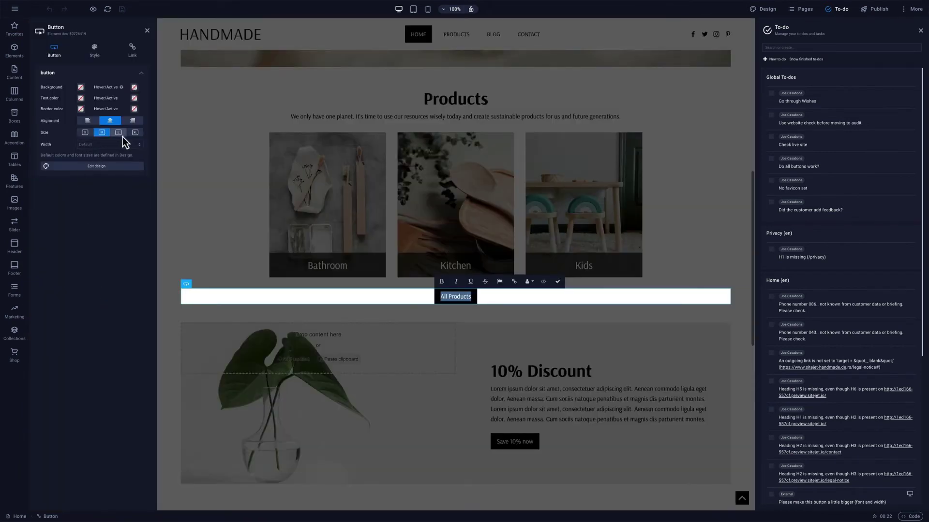
pyautogui.click(138, 135)
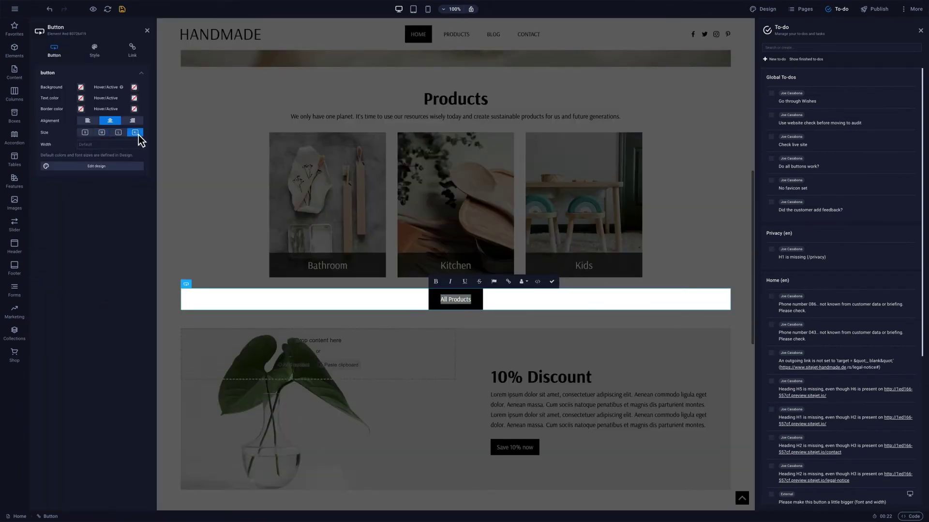
pyautogui.click(125, 145)
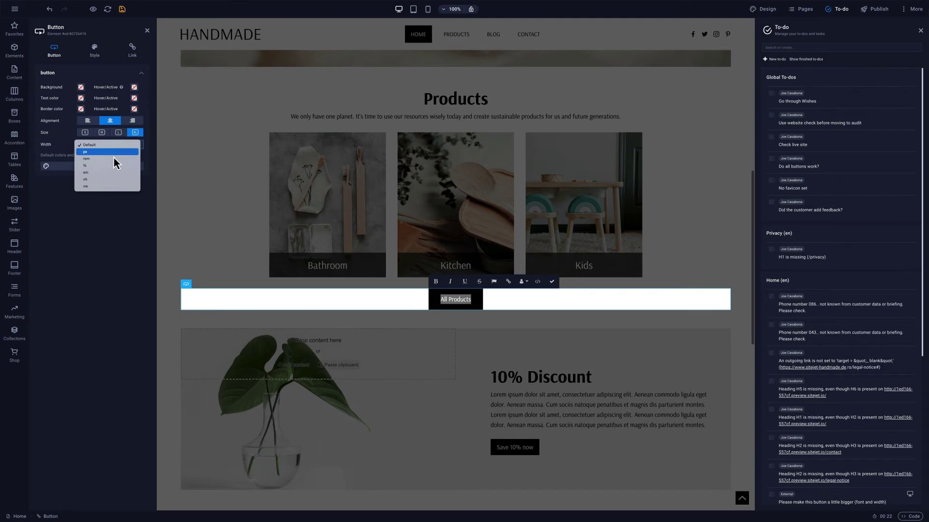
pyautogui.click(111, 166)
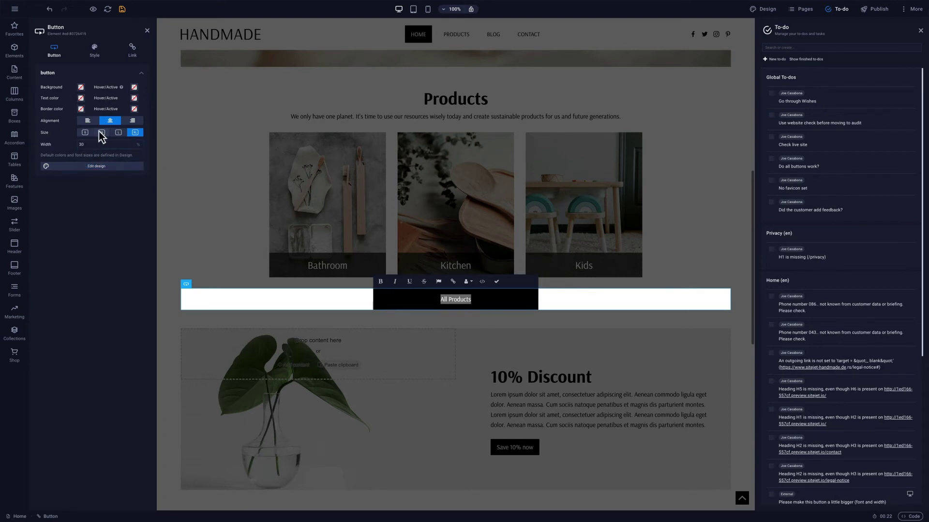
pyautogui.click(497, 283)
# Set the phone-layout logos' Max. width to 10
pyautogui.scroll(-3, 774, 337)
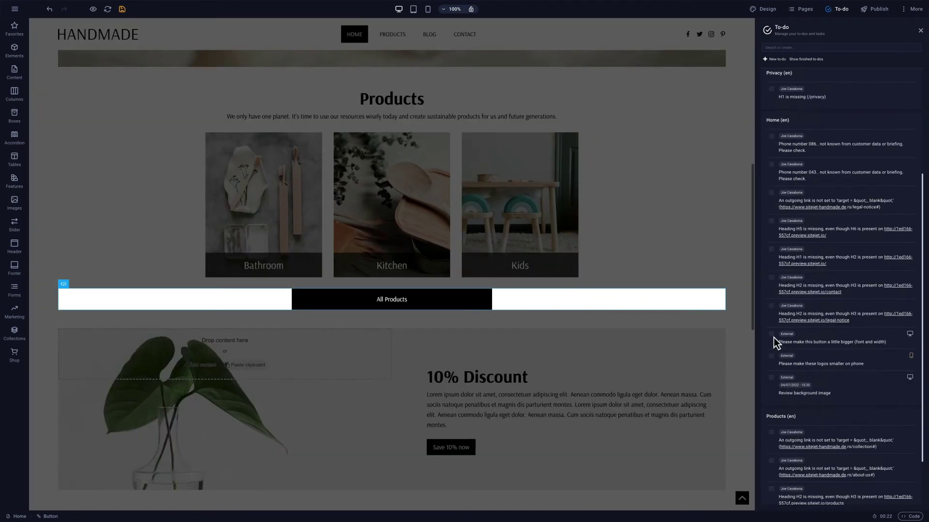
pyautogui.click(913, 342)
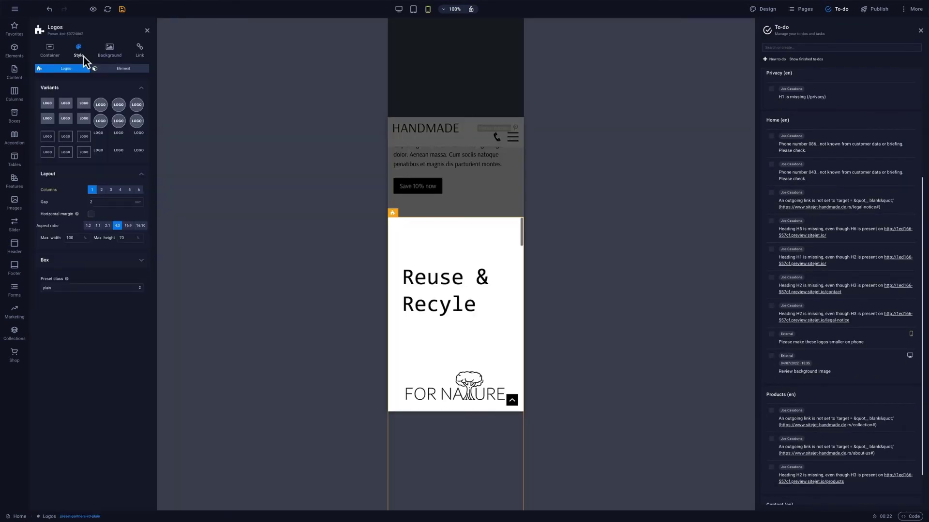
pyautogui.click(73, 238)
pyautogui.write('10')
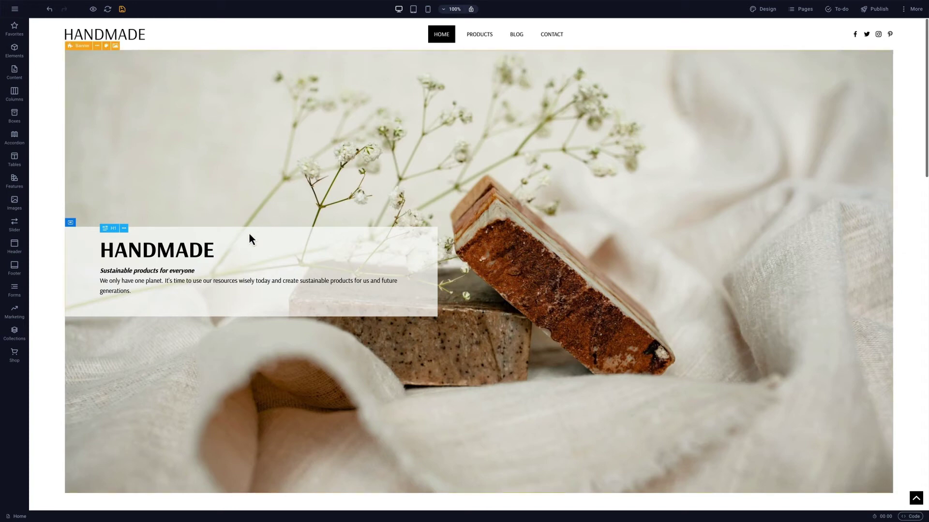
# Make all elements on the home page editable for the customer via the HANDMADE headline's menu
pyautogui.rightClick(223, 248)
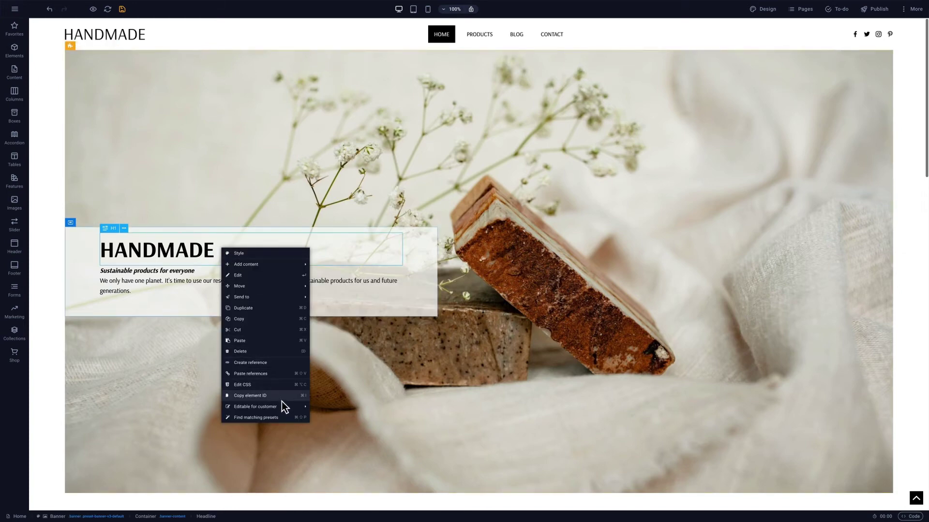
pyautogui.moveTo(282, 408)
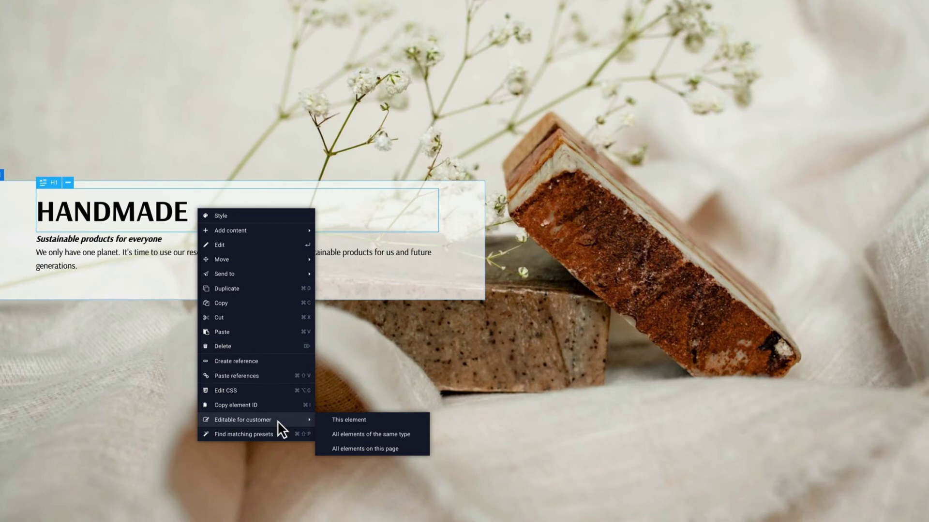
pyautogui.click(341, 448)
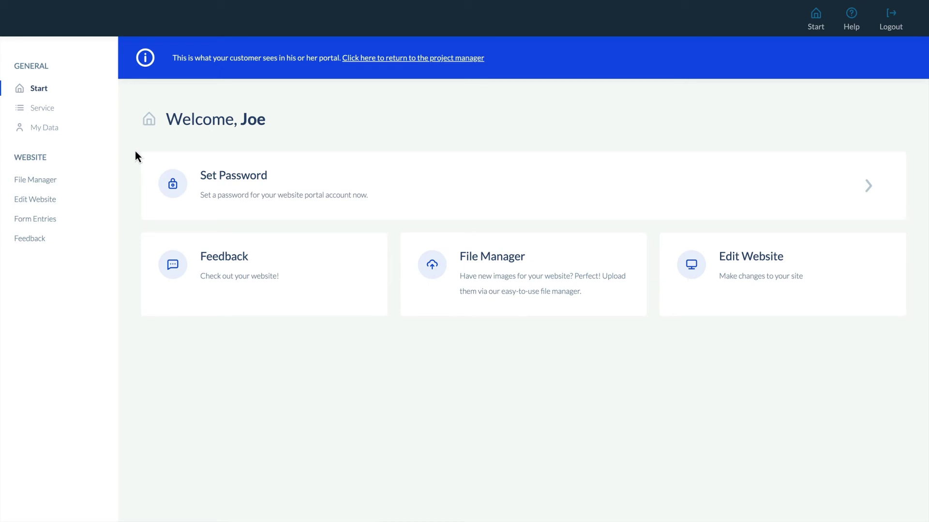
# As the customer, edit the website and change the HANDMADE headline to an H3 heading
pyautogui.click(44, 207)
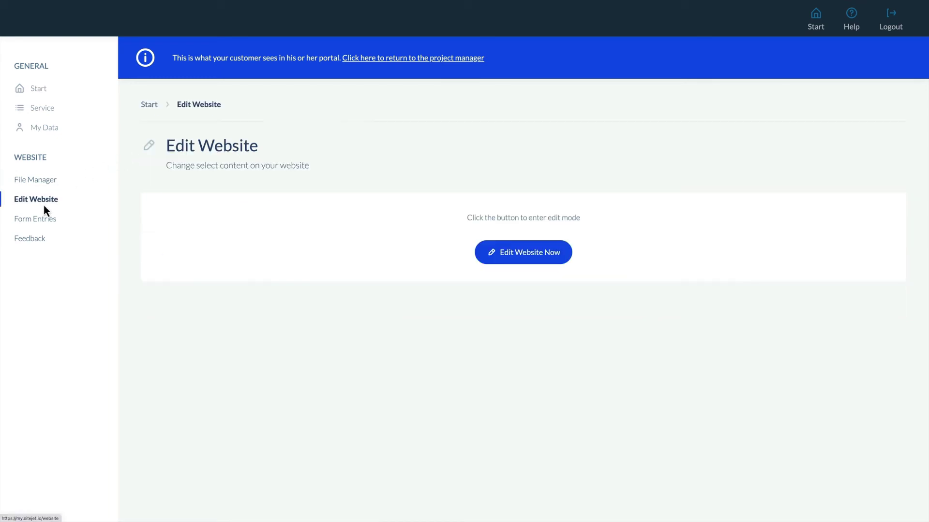
pyautogui.click(531, 263)
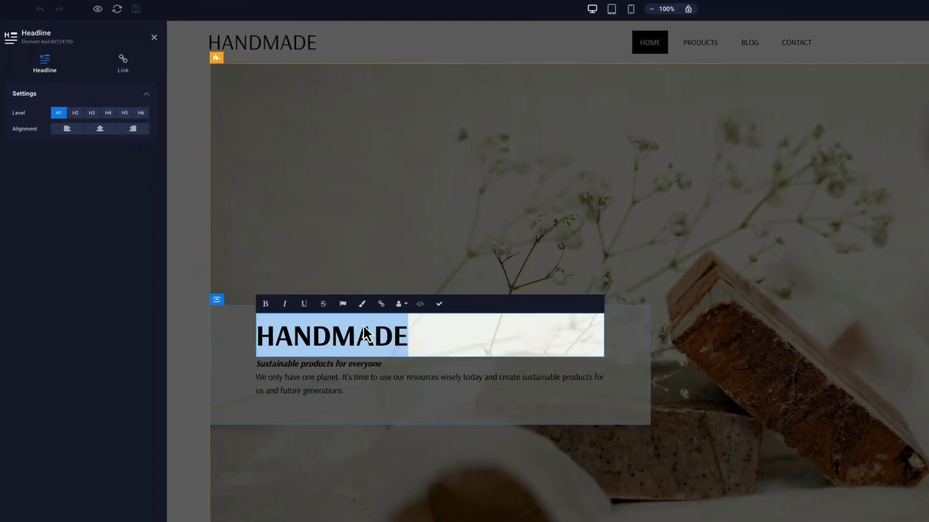
pyautogui.click(79, 115)
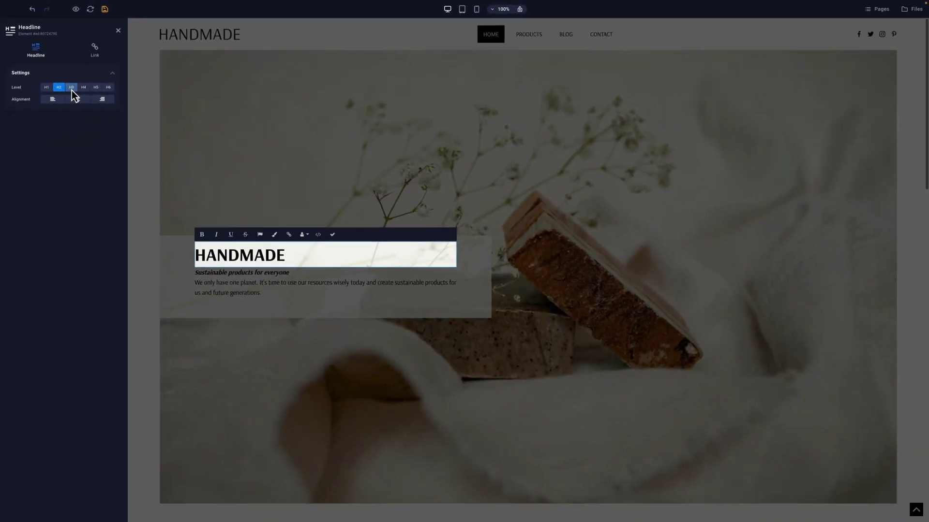
pyautogui.click(93, 115)
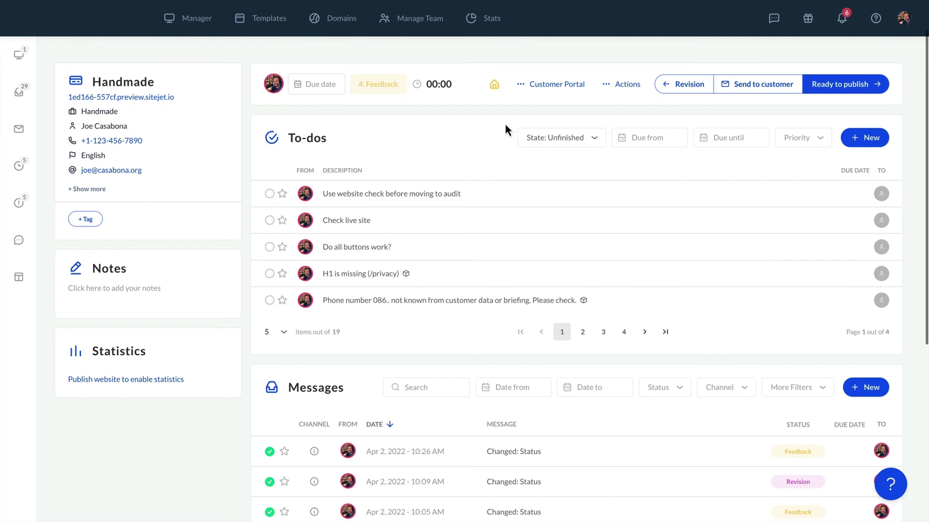
# Mark the project Ready to publish and save the 6. Publish status
pyautogui.click(830, 89)
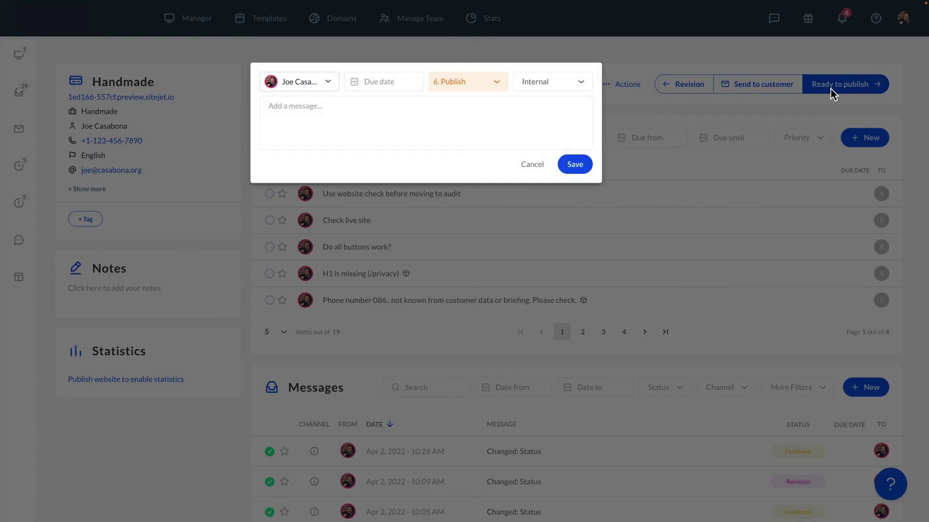
pyautogui.click(579, 174)
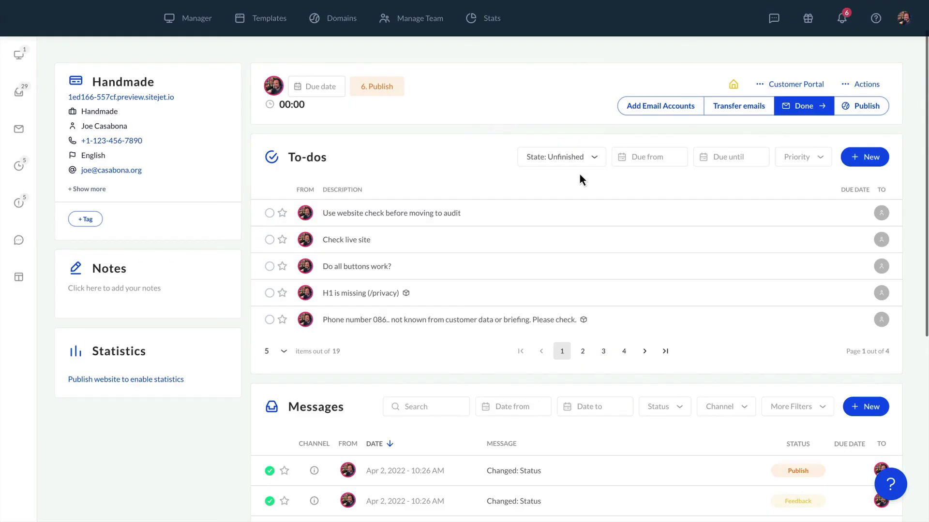